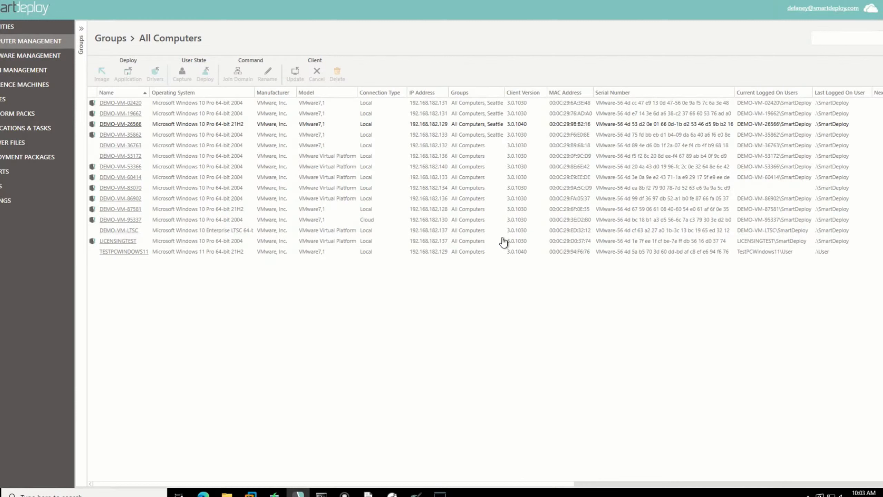
Step: Show the cloud storage provider options and minimize the Zoom window covering the console
left_click(868, 9)
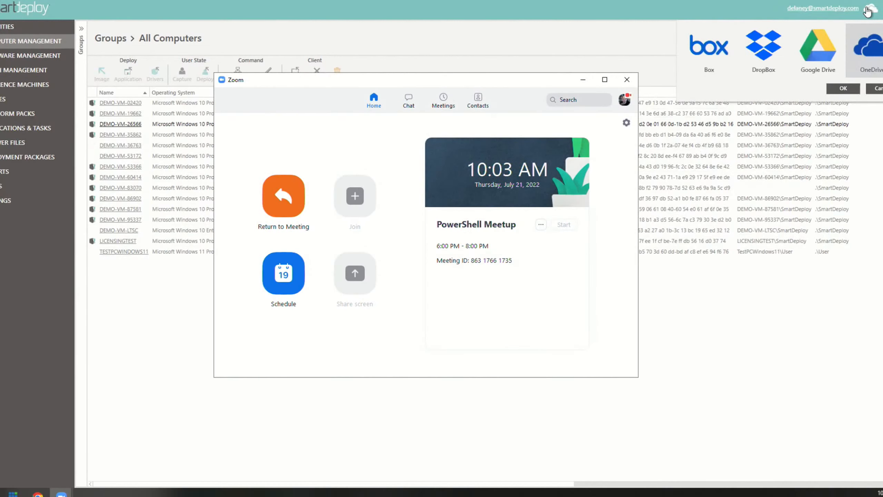
left_click(583, 80)
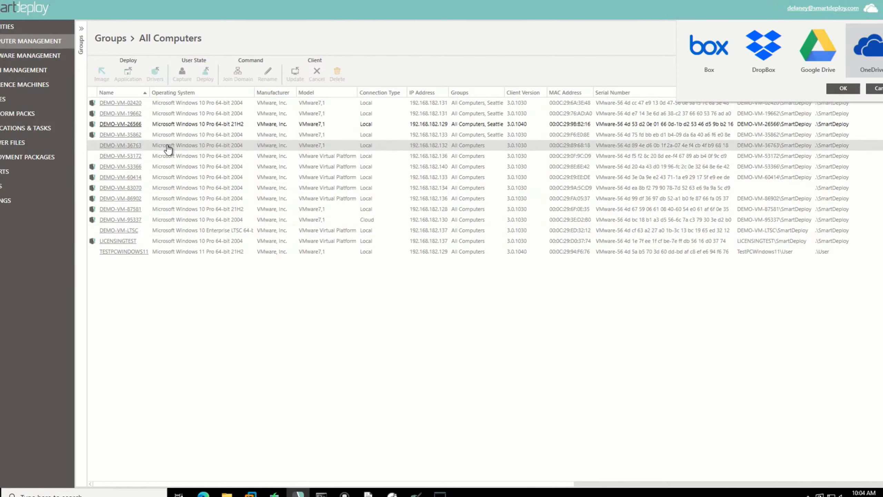
Step: Review the Cloud Network image deployment options and package choices for DEMO-VM-35862, and close them without deploying
left_click(149, 138)
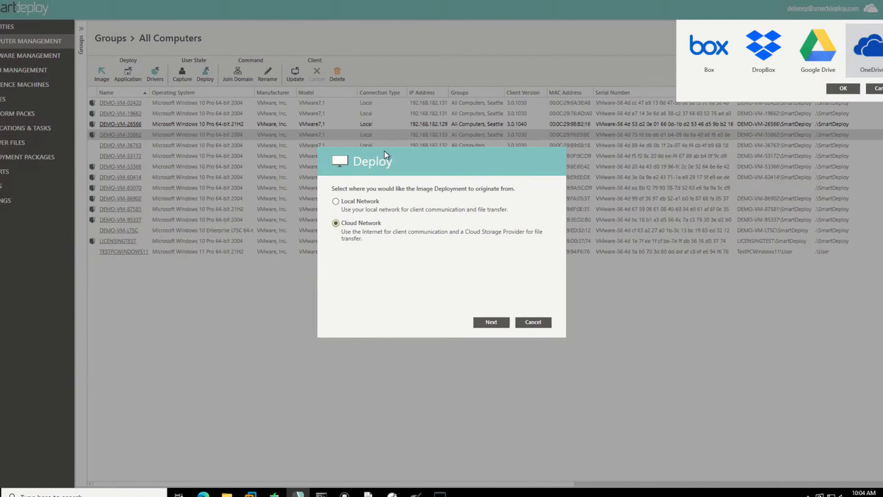
left_click(478, 324)
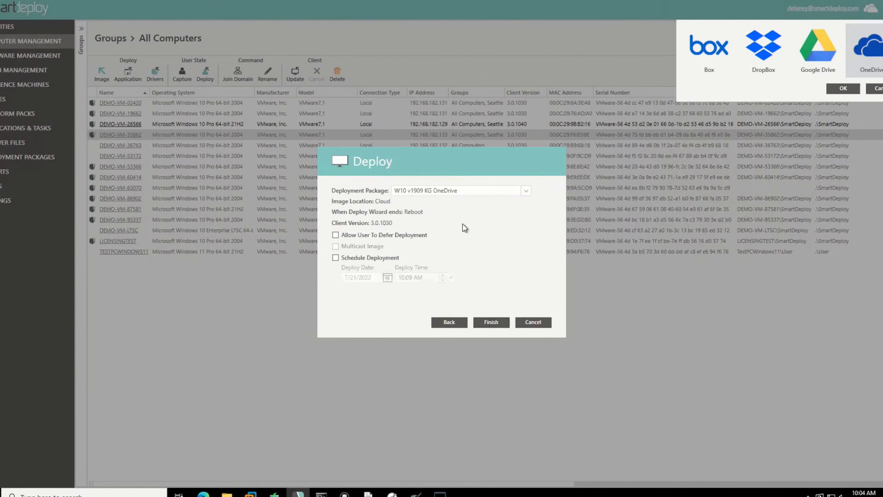
left_click(448, 193)
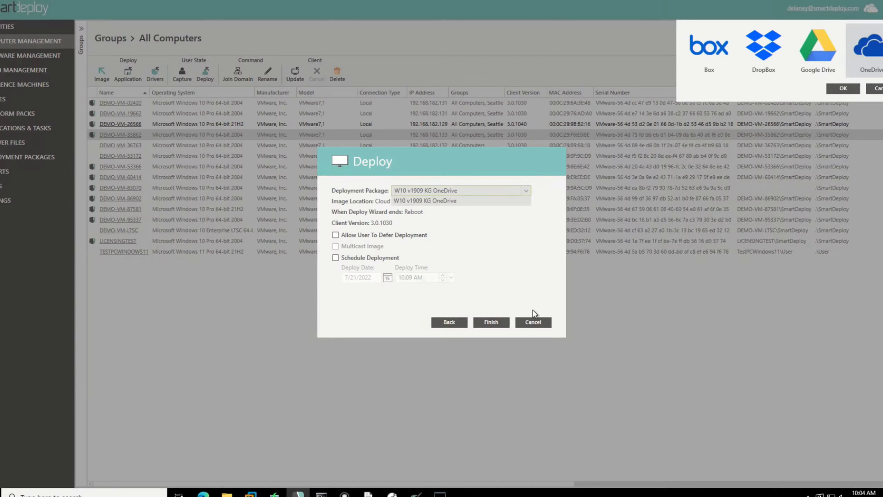
left_click(532, 323)
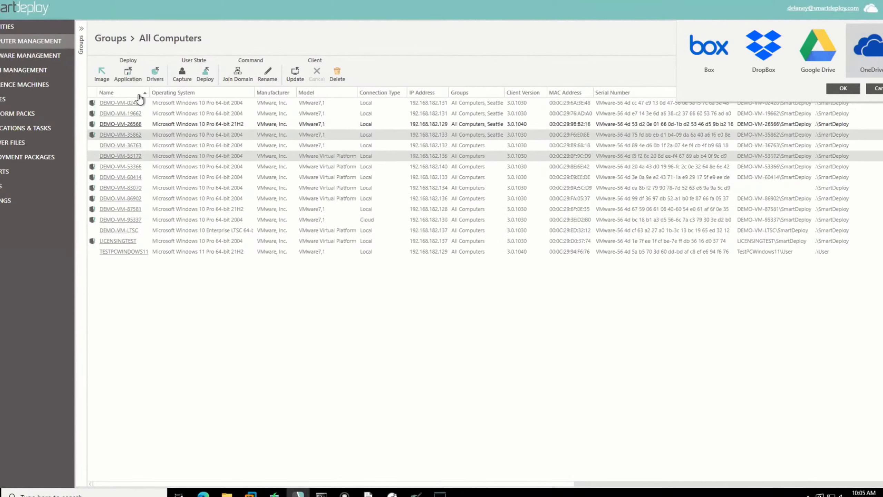
Step: Try staging Mozilla-FirefoxESR-x64-1.0.2.0.spk in the install order of a cloud application deployment to DEMO-VM-35862, and cancel the deployment
left_click(129, 74)
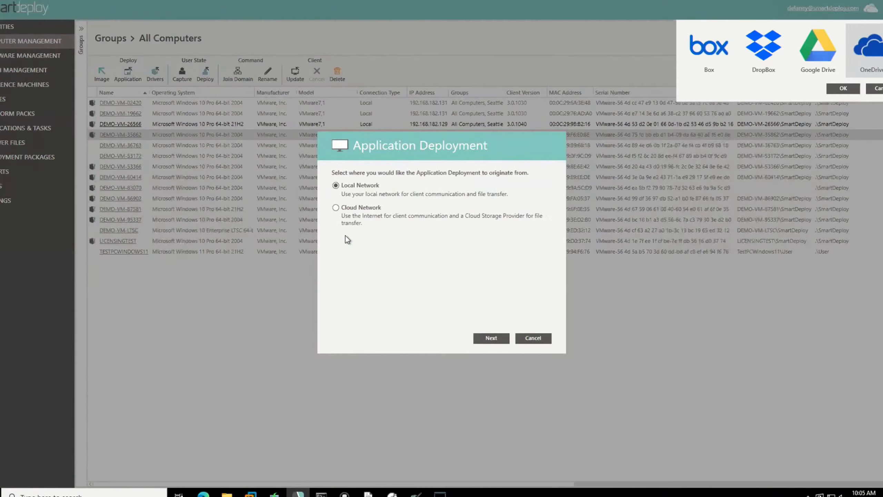
left_click(479, 337)
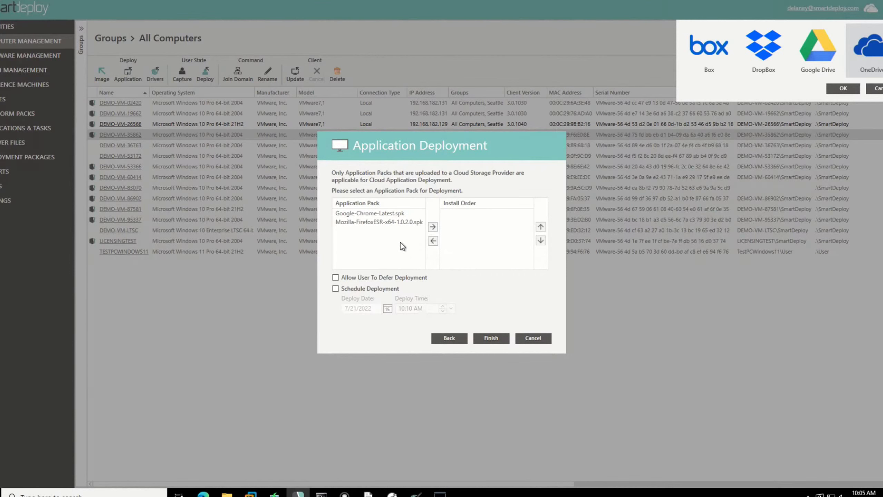
left_click(379, 221)
left_click(432, 227)
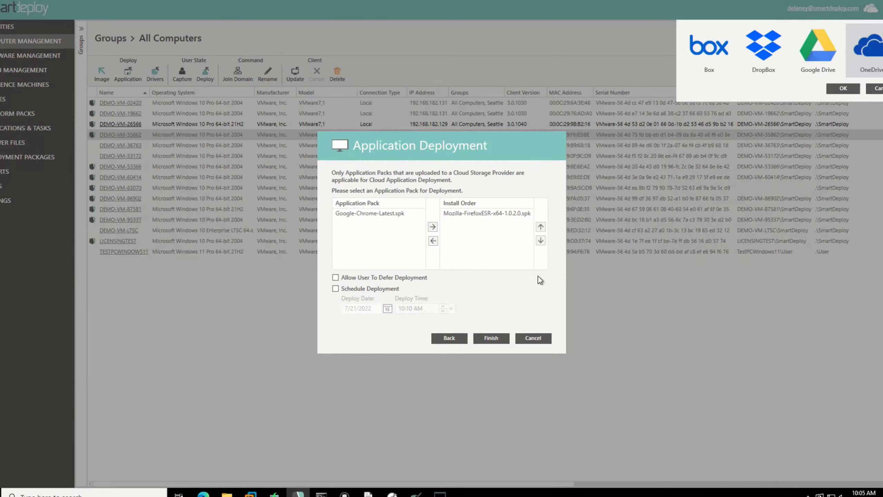
left_click(537, 339)
Step: Review the Cloud Network driver update options and platform pack for DEMO-VM-35862, and close them without updating
left_click(155, 74)
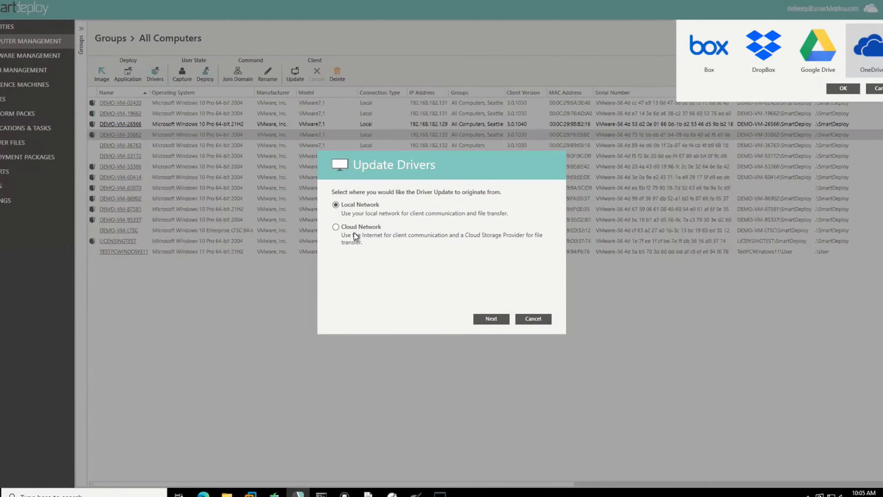
left_click(354, 233)
left_click(484, 324)
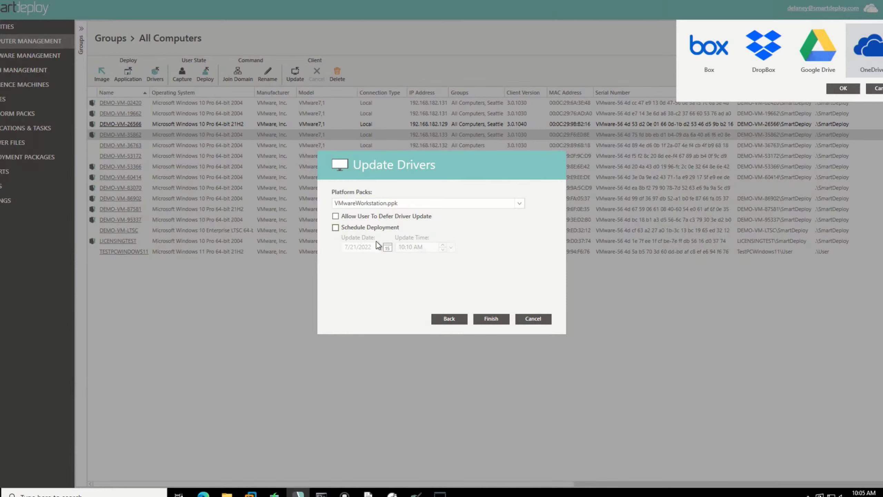
left_click(542, 320)
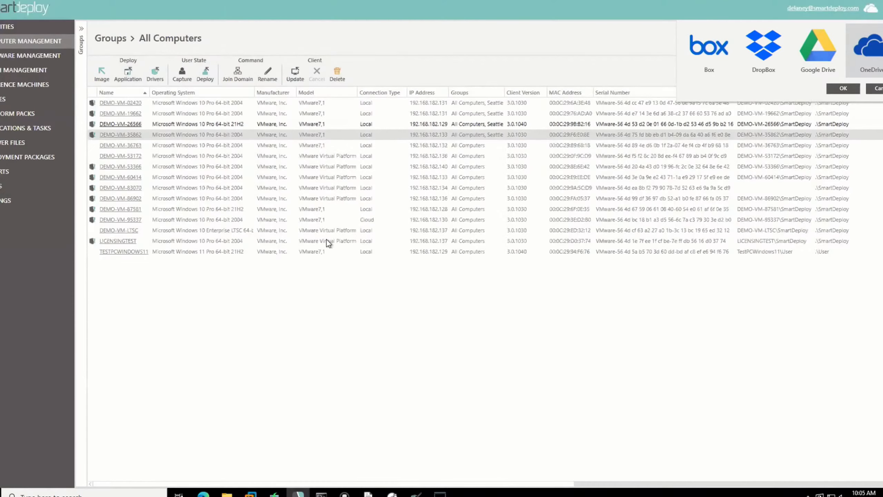
Step: Open the details of DEMO-VM-35862 and check the actions available for its installed SmartDeploy Client software
left_click(125, 134)
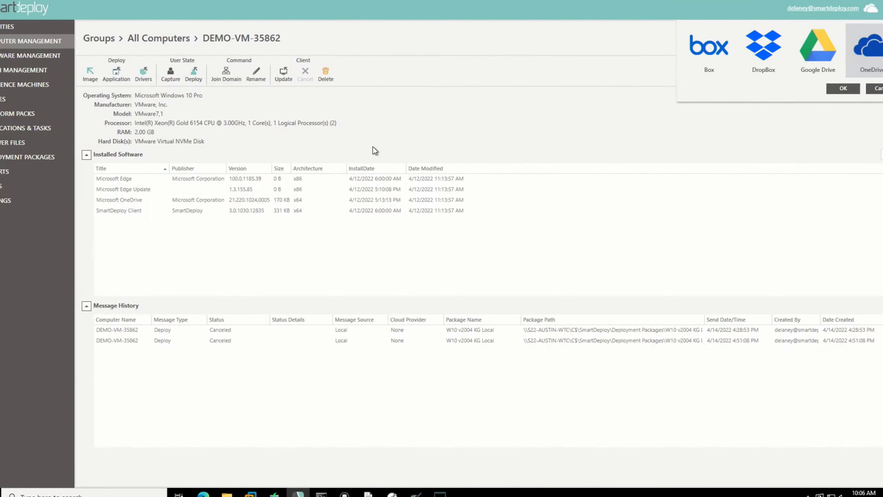
right_click(127, 211)
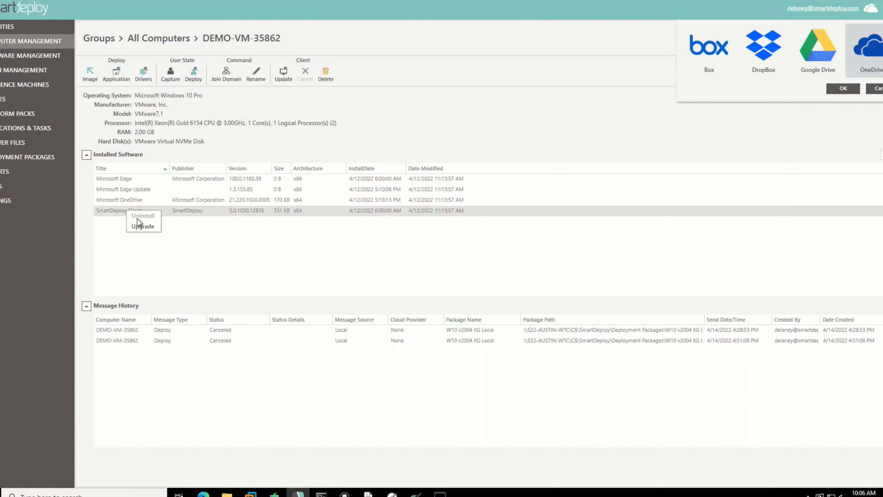
left_click(189, 242)
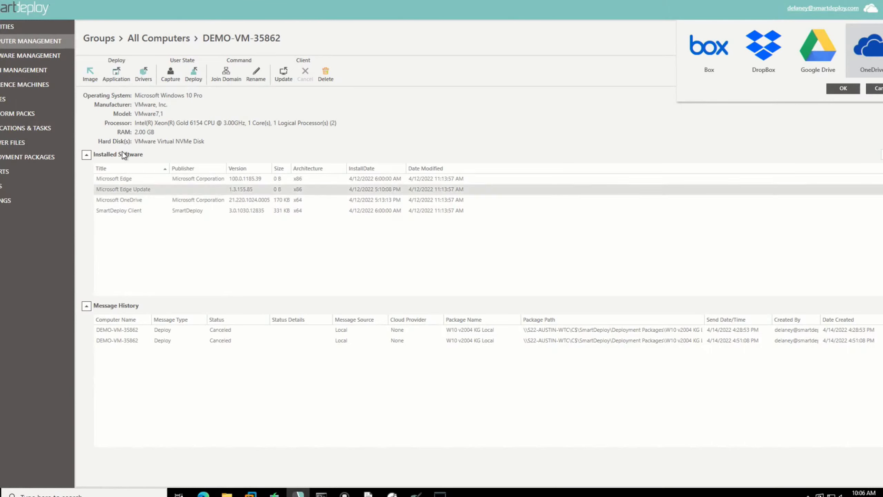
Step: View the clients and software actions for Notepad++ (64-bit x64) in Software Management, and open the Patch Management view
left_click(48, 59)
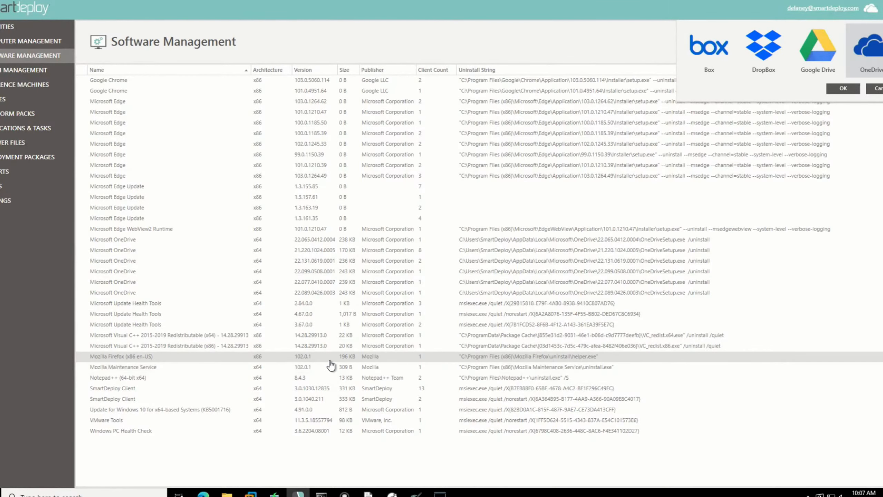
right_click(343, 383)
left_click(355, 384)
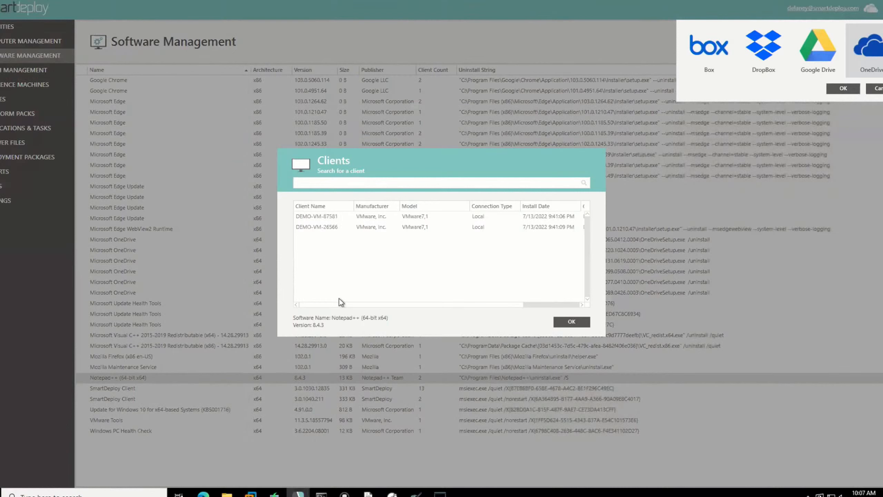
left_click(570, 321)
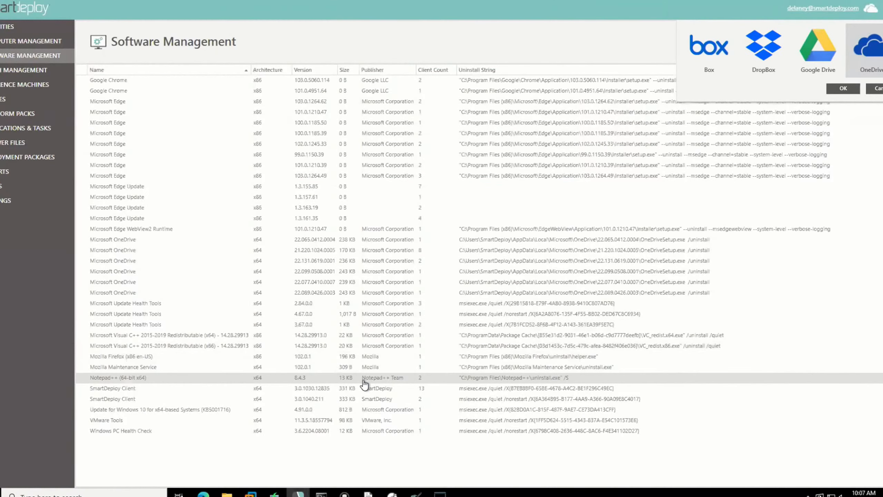
right_click(364, 383)
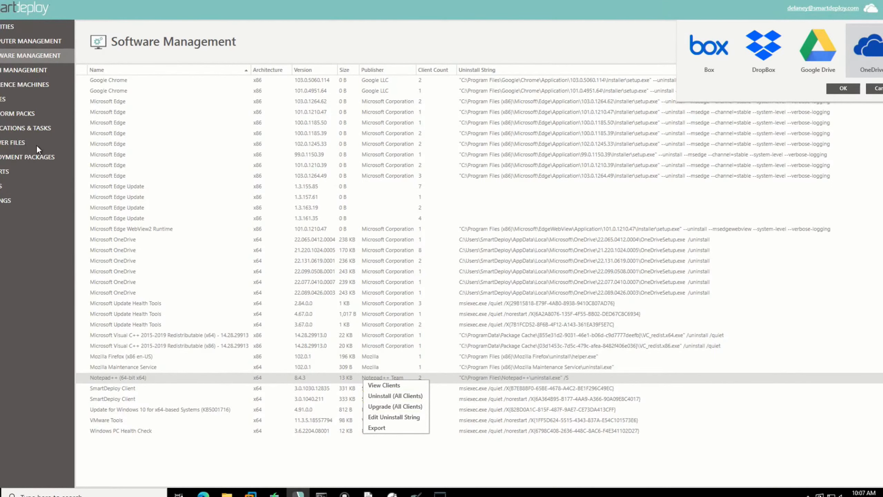
left_click(5, 74)
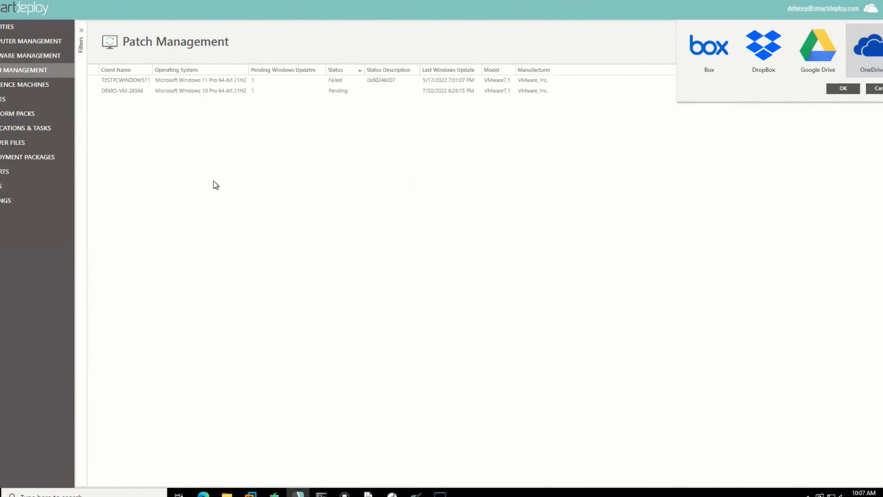
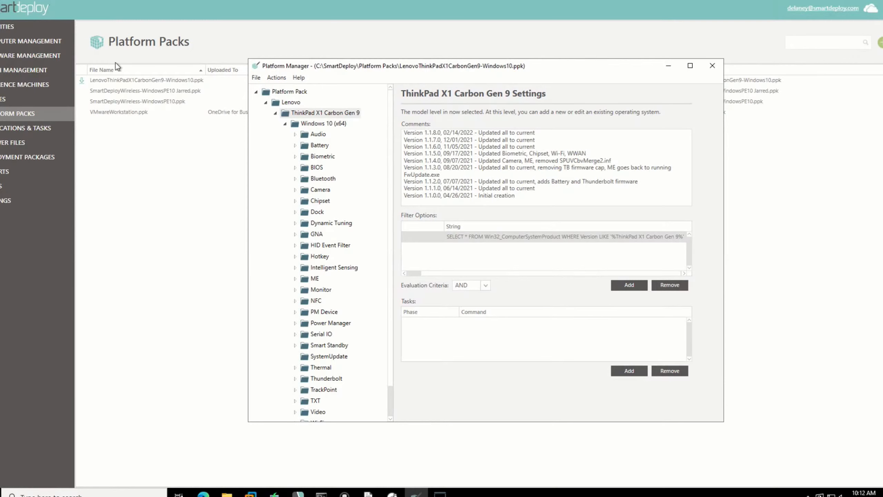
Step: Return to the All Computers list and examine the Local Network domain-join fields for DEMO-VM-35862, including the Organizational Unit
left_click(32, 41)
left_click(97, 46)
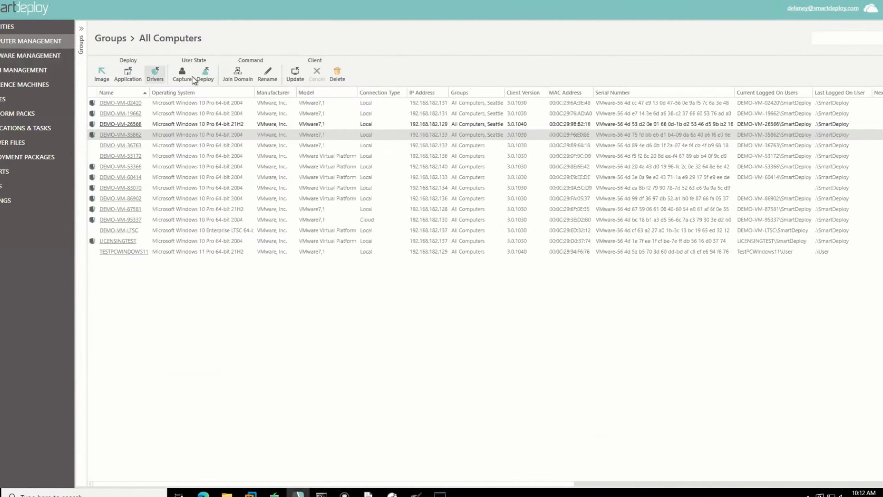
left_click(234, 73)
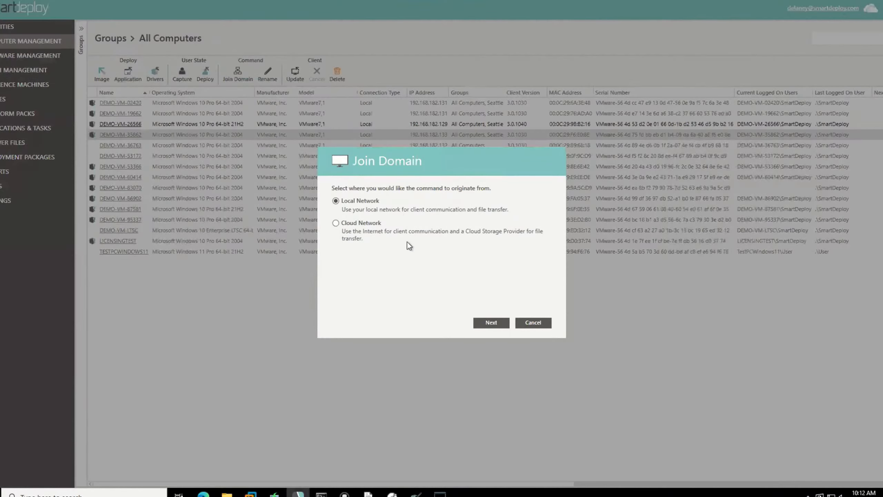
left_click(491, 322)
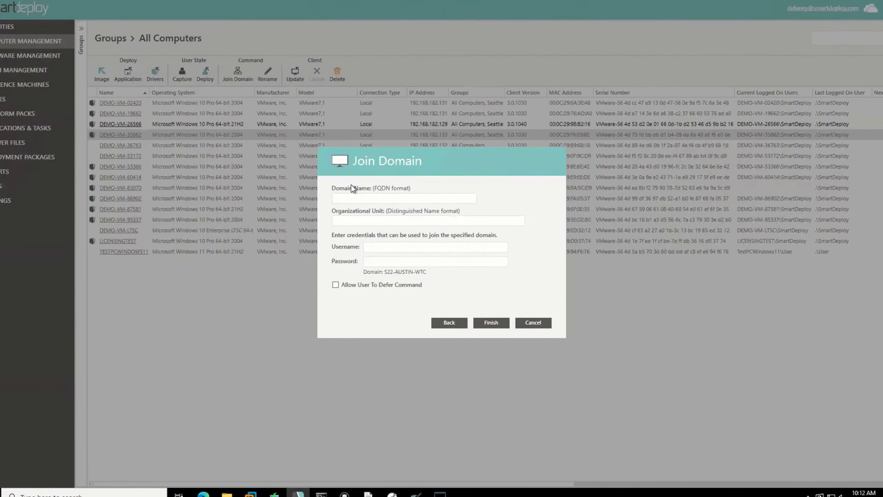
left_click(363, 217)
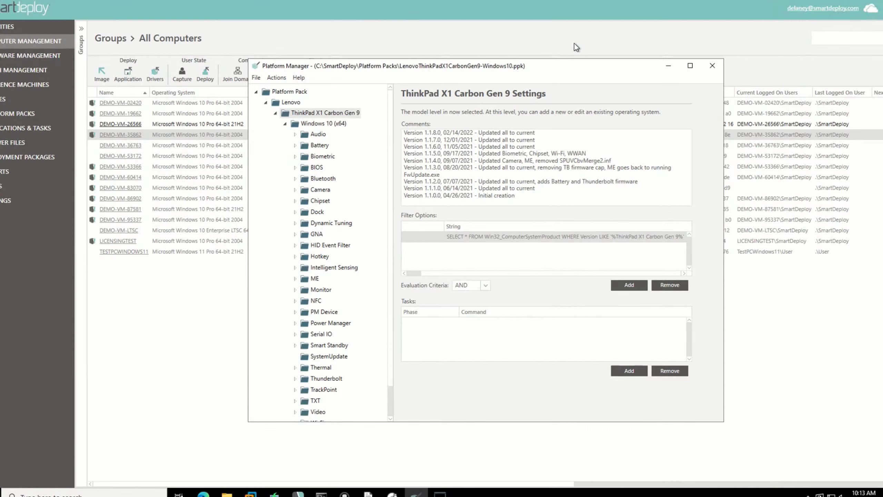
Step: Check the actions available for the ThinkPad X1 Carbon Gen 9 model in Platform Manager and return to the computer list
right_click(301, 114)
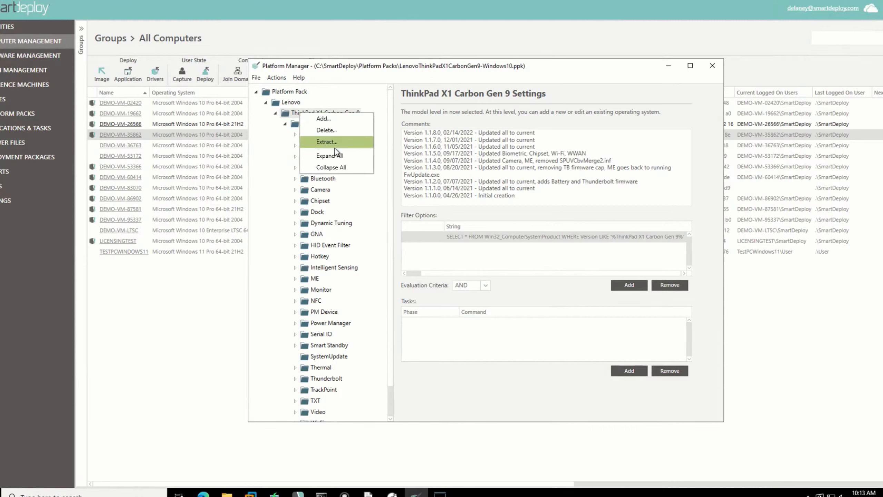
left_click(264, 217)
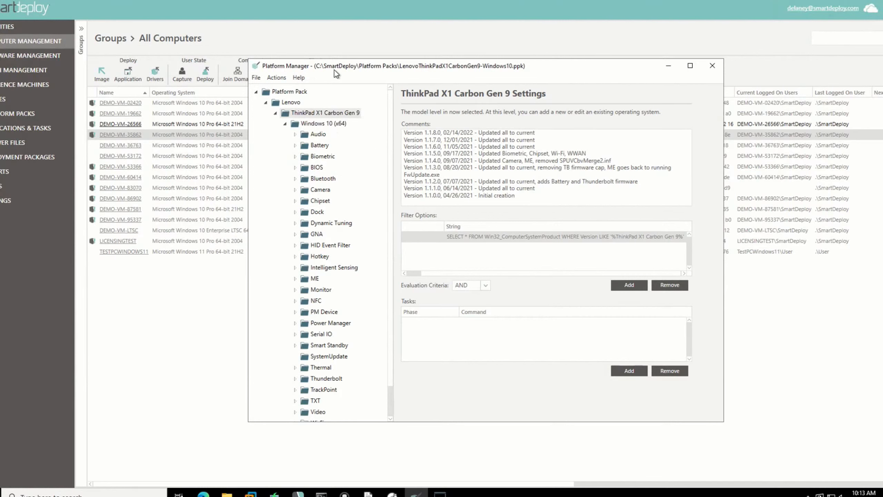
left_click_drag(335, 65, 359, 82)
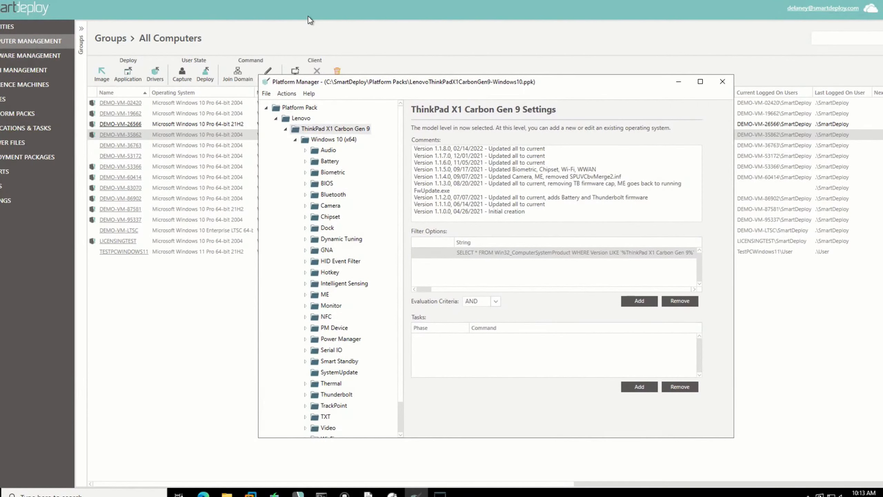
left_click(214, 290)
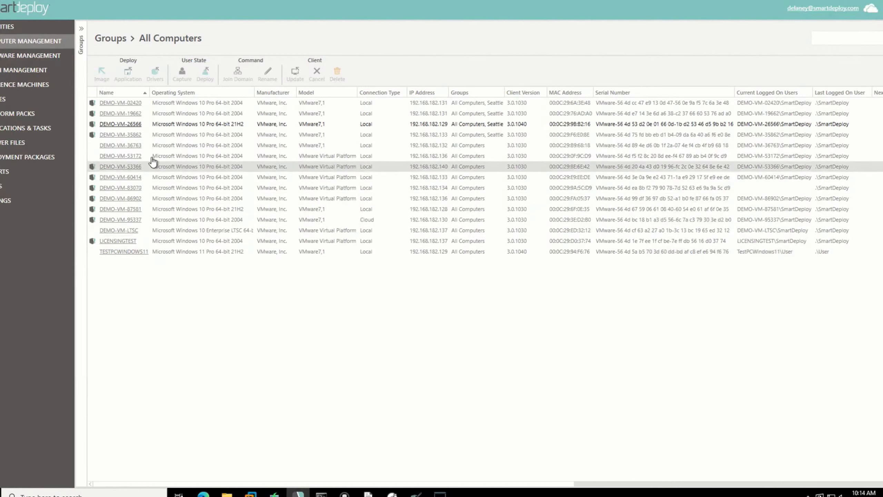
Step: Open the Reimage Devices activity and review its stages, from building the virtual machine and capturing the image to creating the answer file
left_click(145, 145)
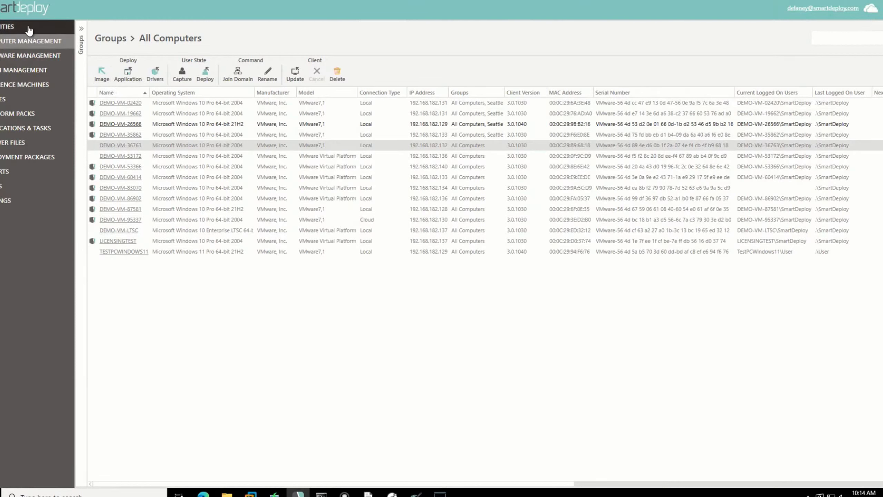
left_click(5, 27)
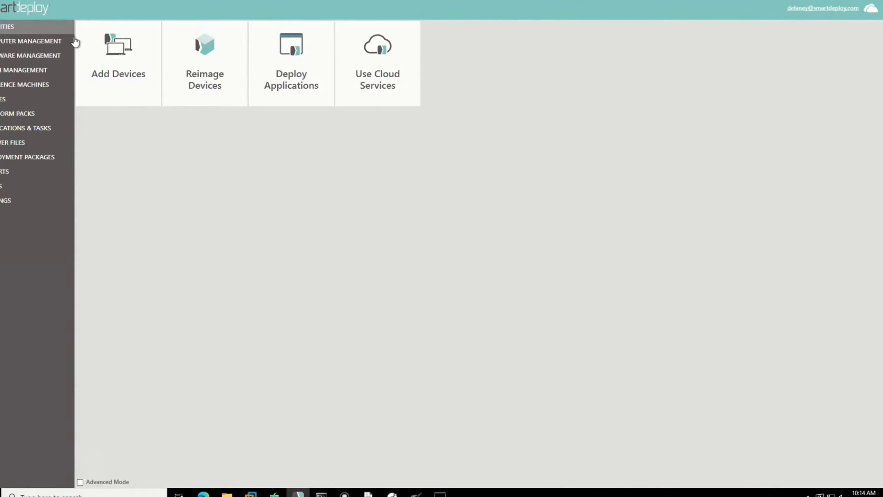
left_click(200, 69)
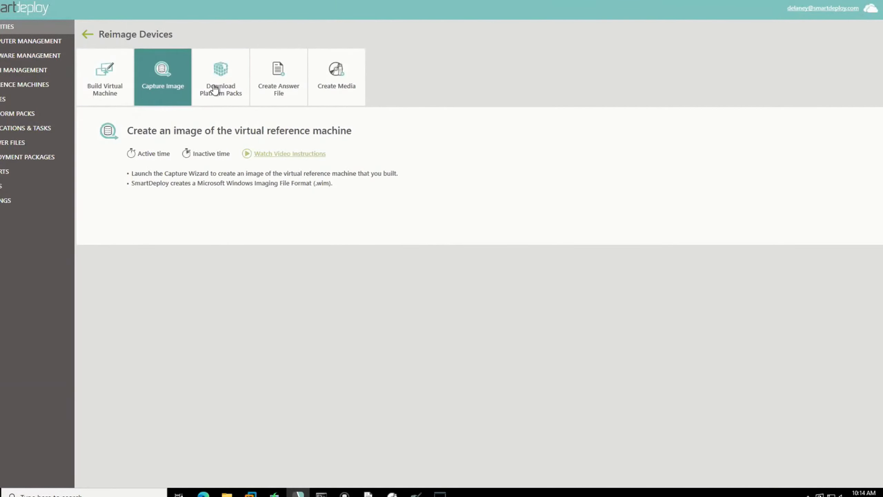
mouse_move(358, 93)
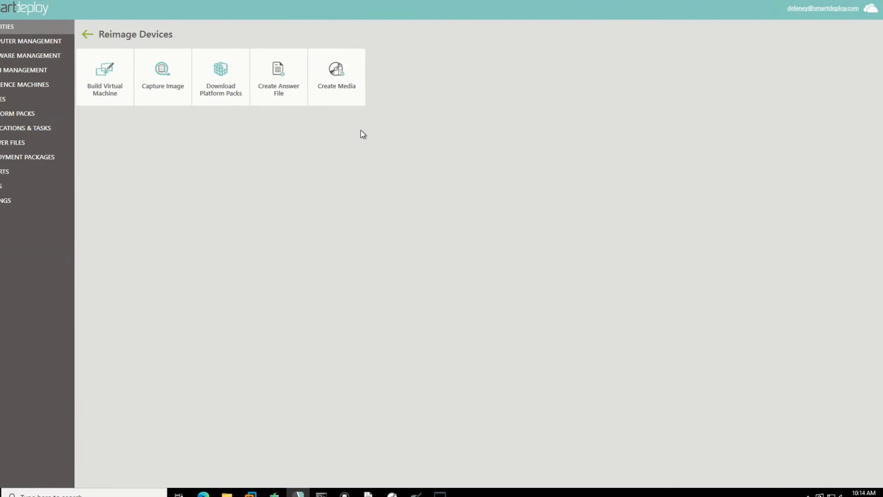
mouse_move(123, 89)
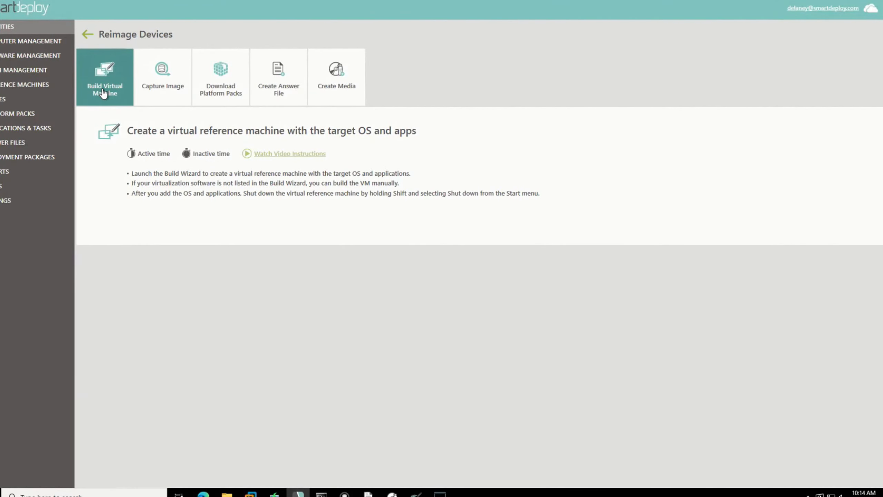
mouse_move(186, 91)
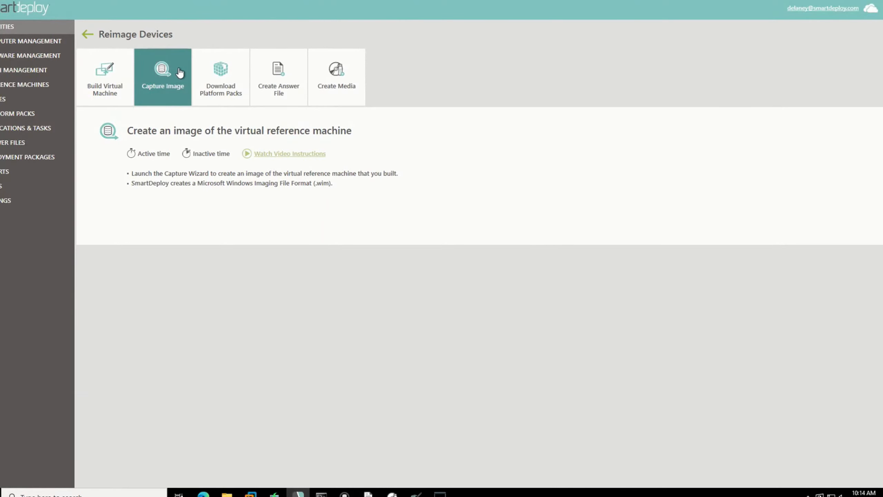
mouse_move(163, 75)
mouse_move(217, 88)
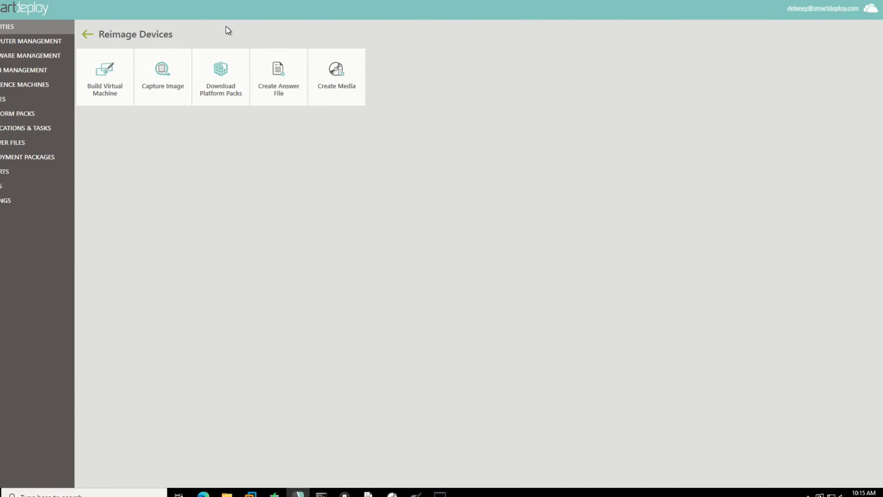
left_click(236, 56)
left_click(237, 56)
left_click(300, 70)
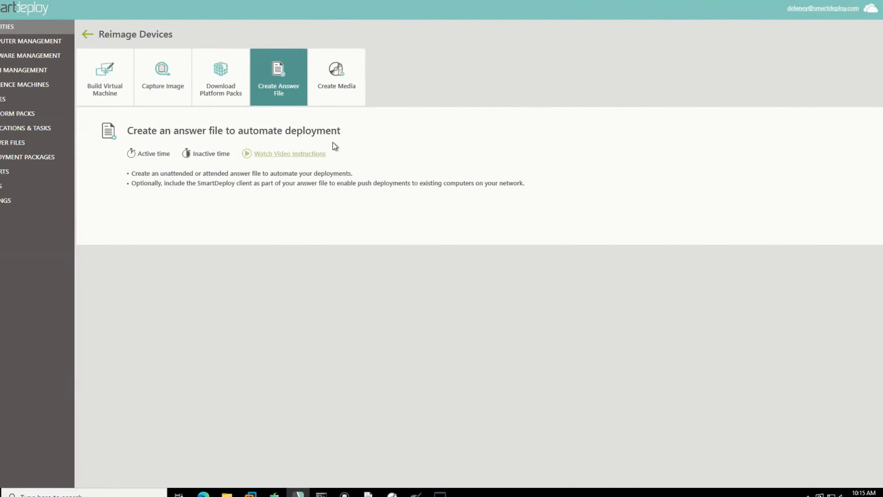
Step: Bring up the Answer File Wizard for creating an answer file and reposition its window slightly
left_click(368, 494)
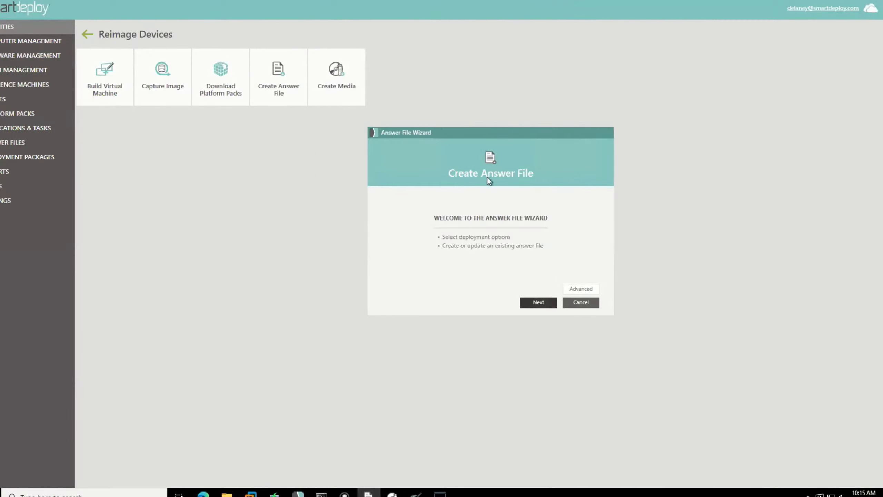
left_click_drag(484, 136, 476, 139)
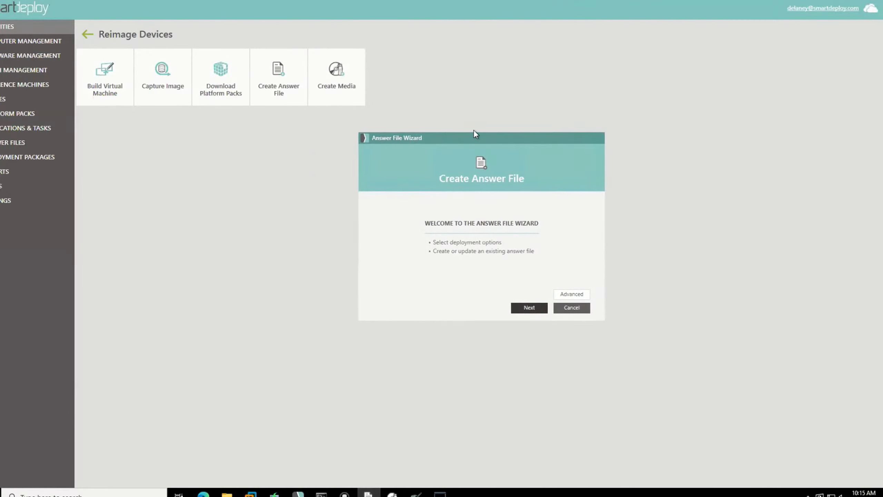